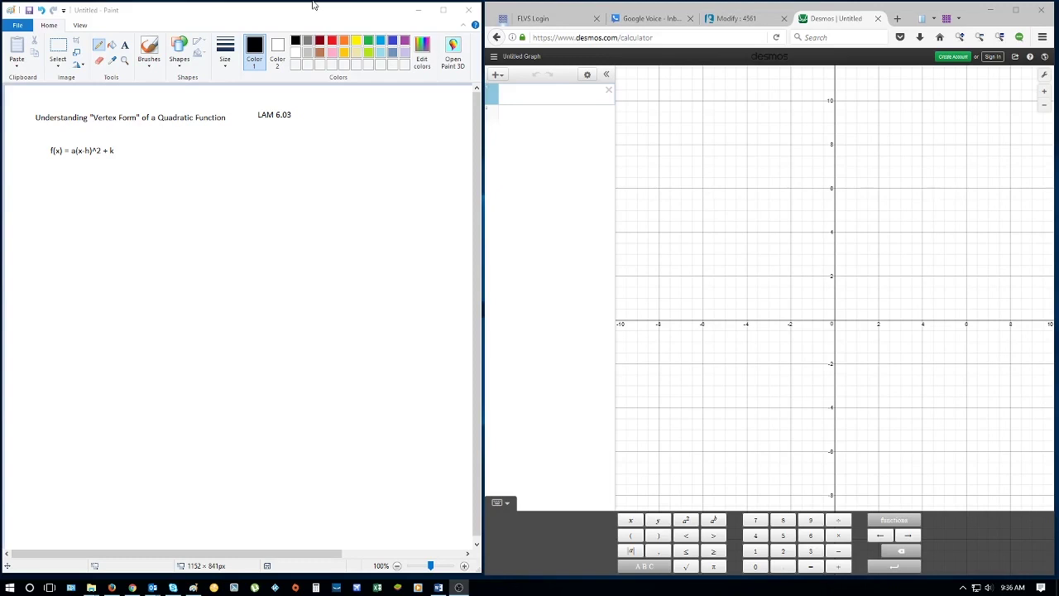
Bring the Paint notes with the heading and f(x) = a(x-h)^2 + k into focus.
{"action": "left_click", "coordinate": [97, 47]}
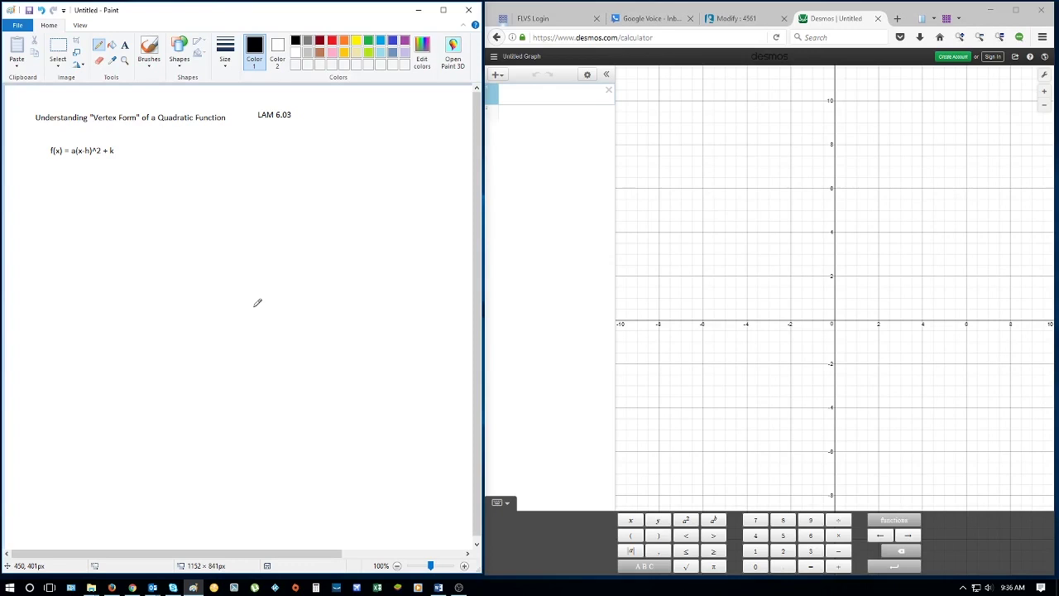
Enter 3x^2 in the first Desmos expression line, correcting the exponent typos.
{"action": "left_click", "coordinate": [546, 93]}
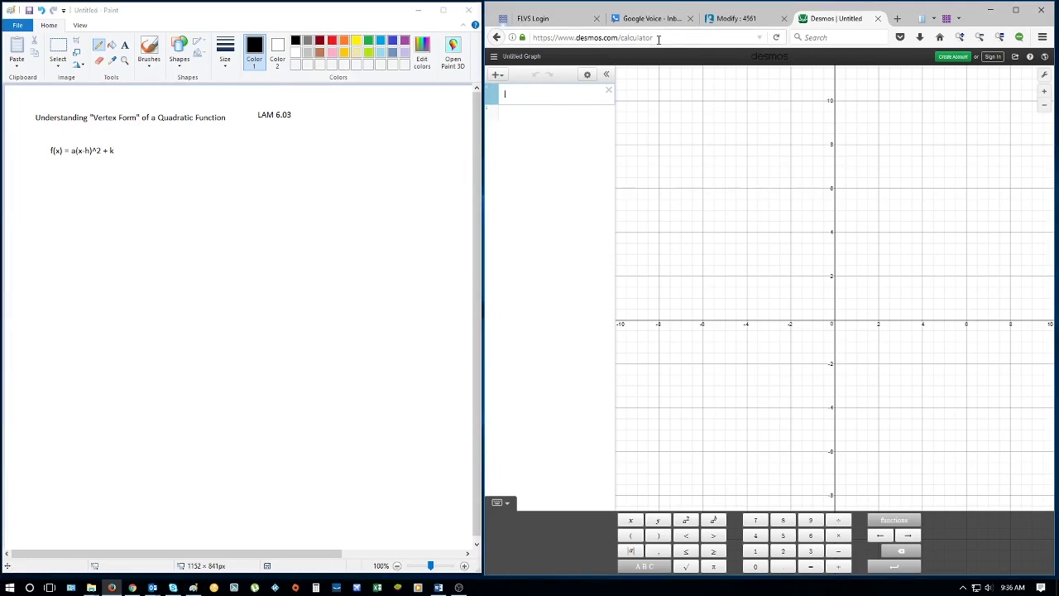
{"action": "type", "text": "3x"}
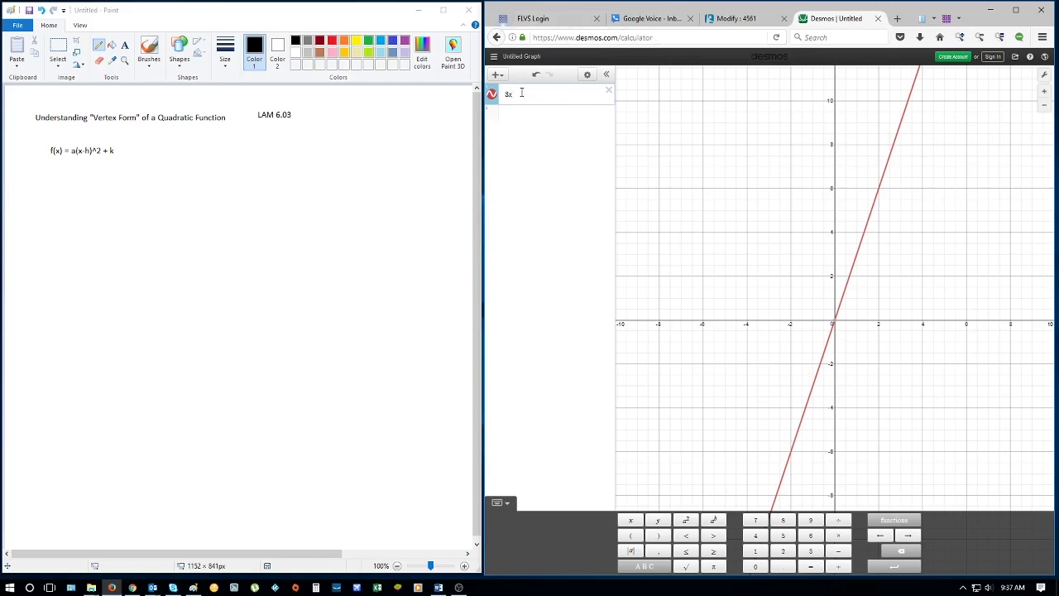
{"action": "type", "text": "^22"}
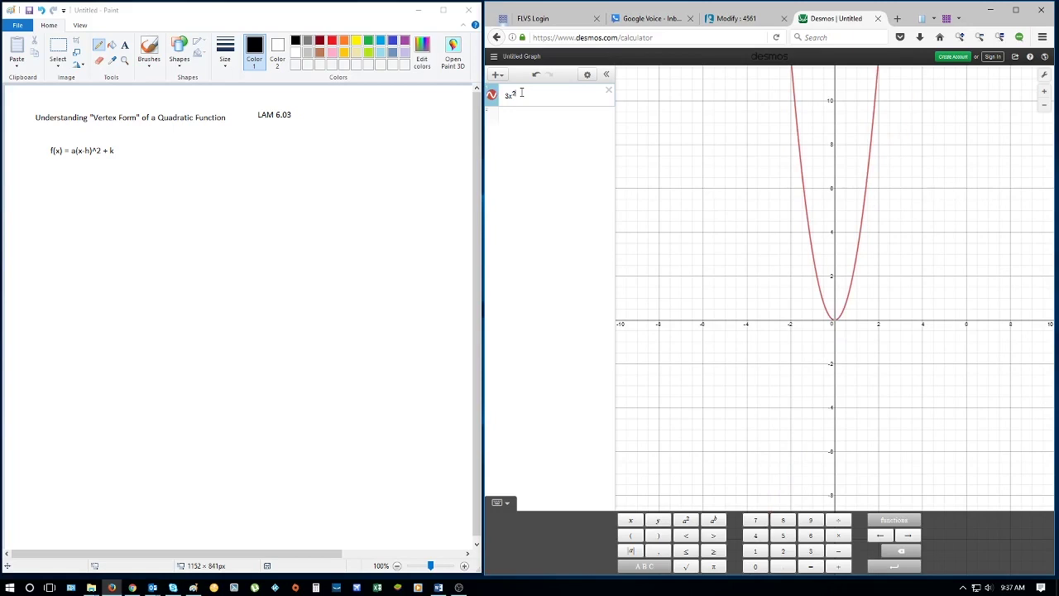
{"action": "key", "text": "BackSpace"}
{"action": "key", "text": "BackSpace"}
{"action": "key", "text": "BackSpace"}
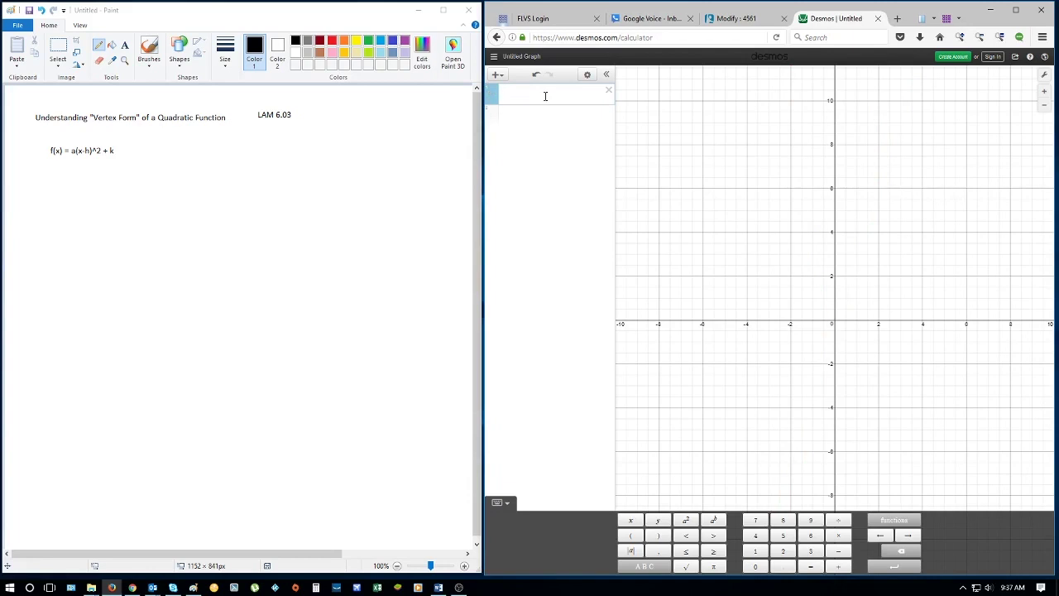
{"action": "type", "text": "3x^3"}
{"action": "key", "text": "BackSpace"}
{"action": "type", "text": "2"}
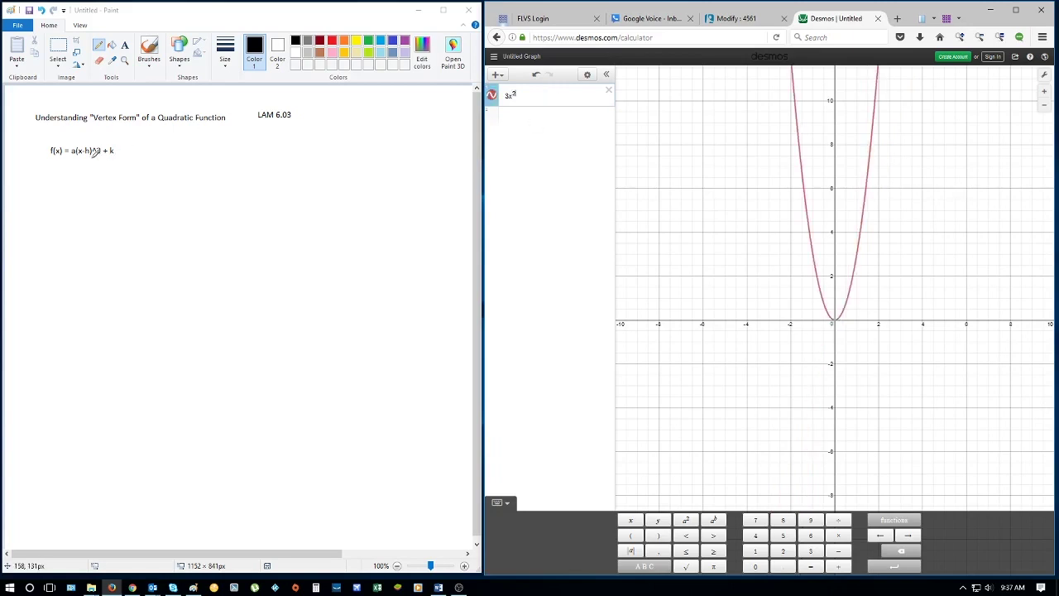
Add the note 'Vertex: (x,y)' beside the formula, then check the 3x² parabola's vertex in Desmos.
{"action": "left_click", "coordinate": [125, 47]}
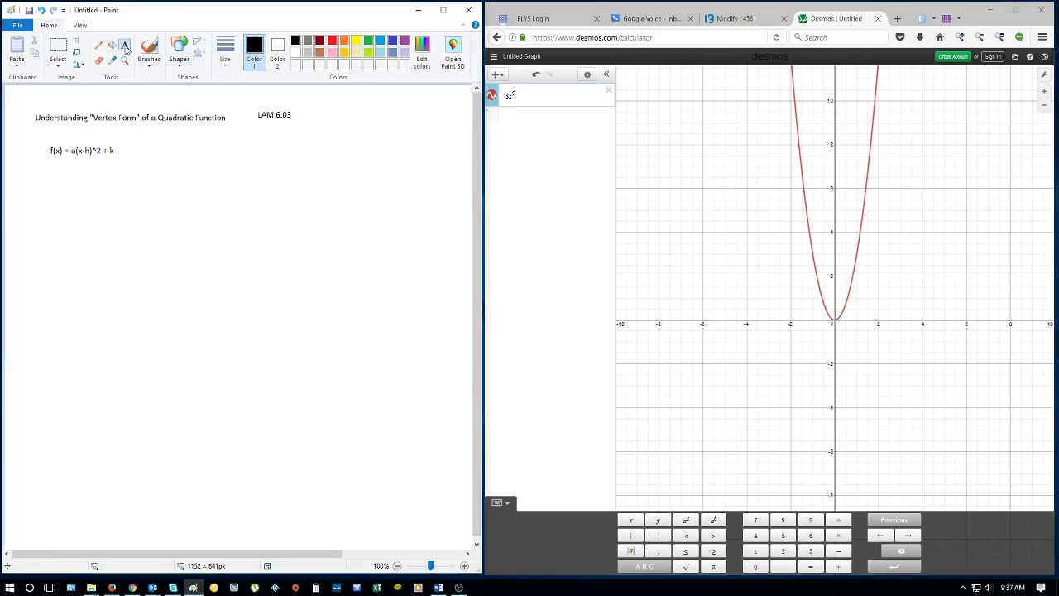
{"action": "left_click", "coordinate": [236, 148]}
{"action": "type", "text": "Vertex:"}
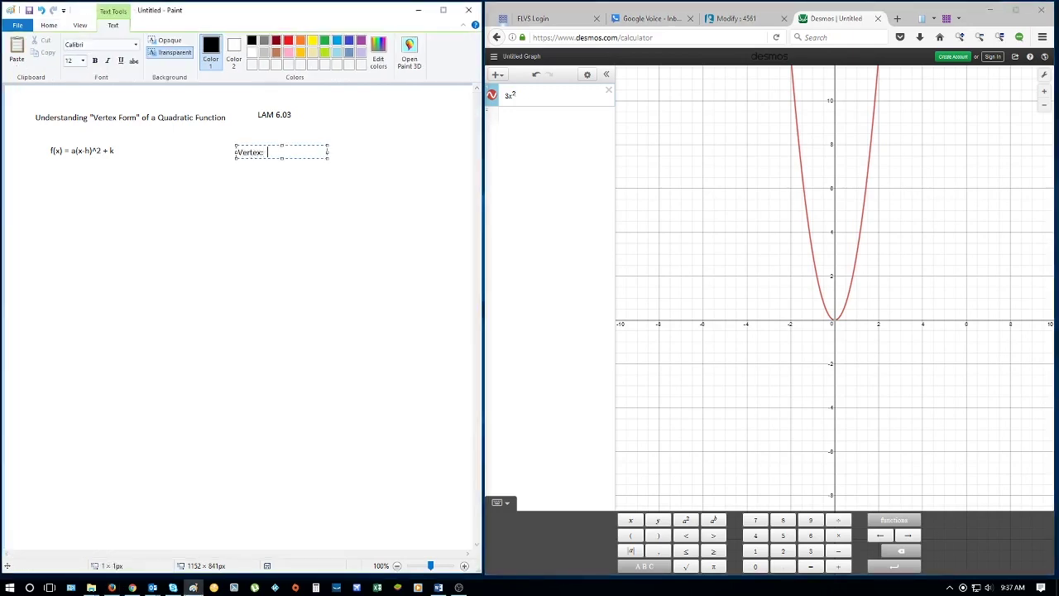
{"action": "type", "text": "  (x,Y"}
{"action": "key", "text": "BackSpace"}
{"action": "type", "text": "y)"}
{"action": "left_click", "coordinate": [265, 256]}
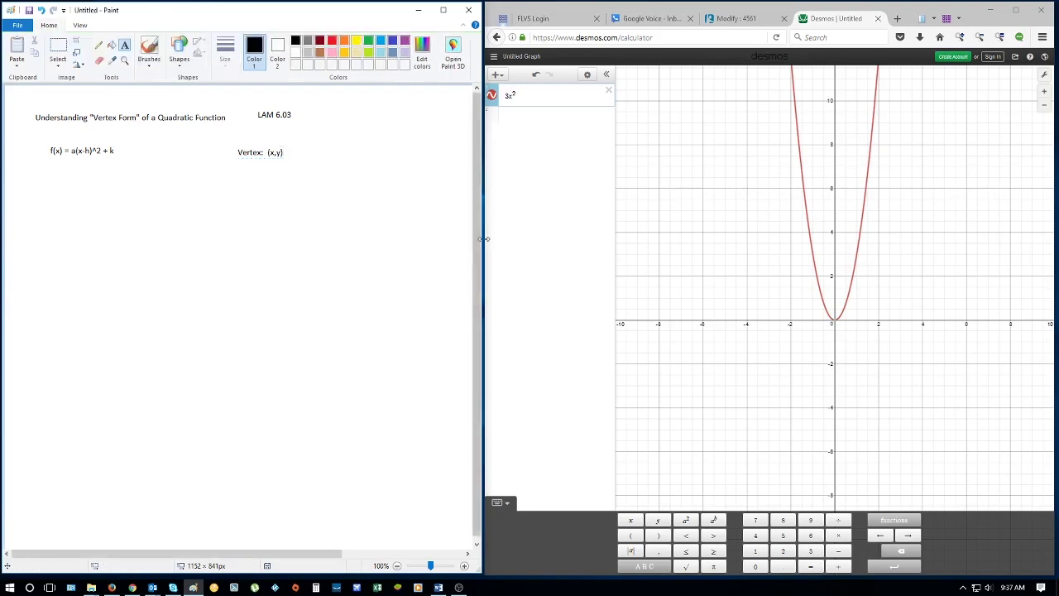
{"action": "left_click", "coordinate": [834, 320]}
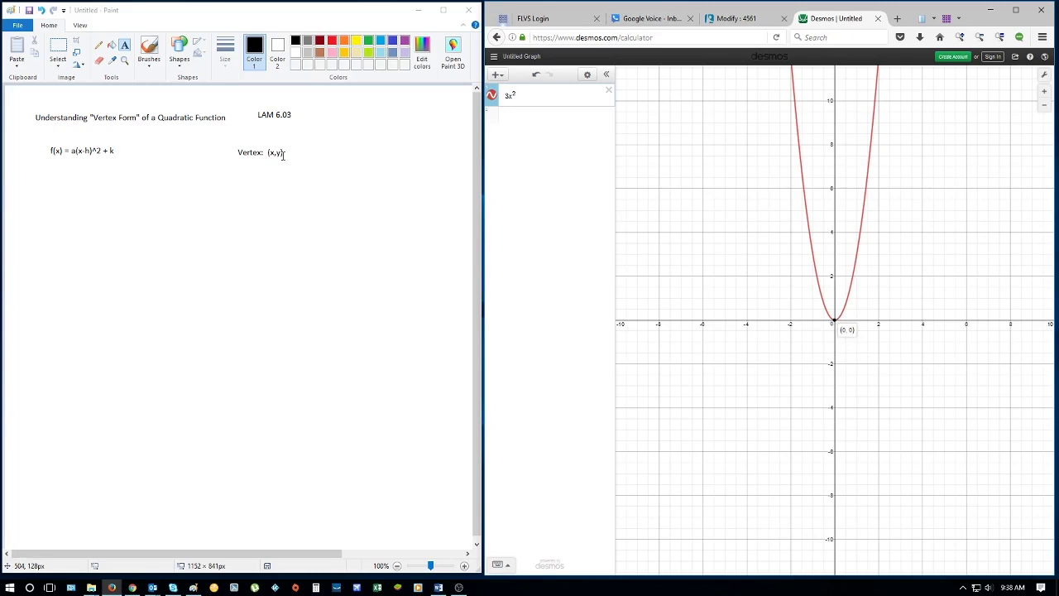
{"action": "left_click", "coordinate": [522, 94]}
Clear 3x² from Desmos and write g(x) = 5(x-1)^2 +3 in indigo below the formula.
{"action": "double_click", "coordinate": [522, 94]}
{"action": "key", "text": "BackSpace"}
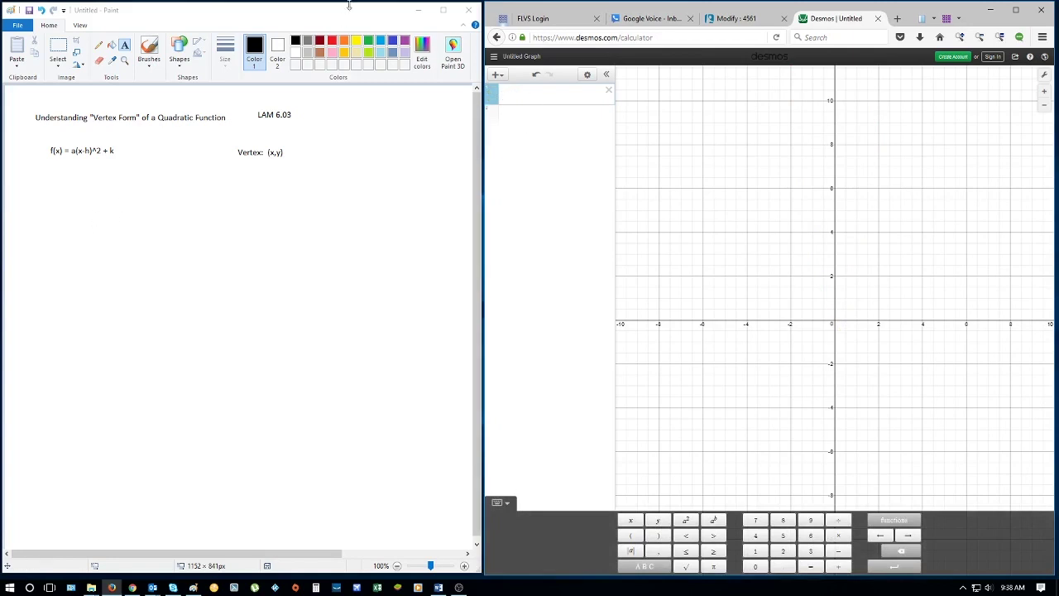
{"action": "left_click", "coordinate": [392, 40]}
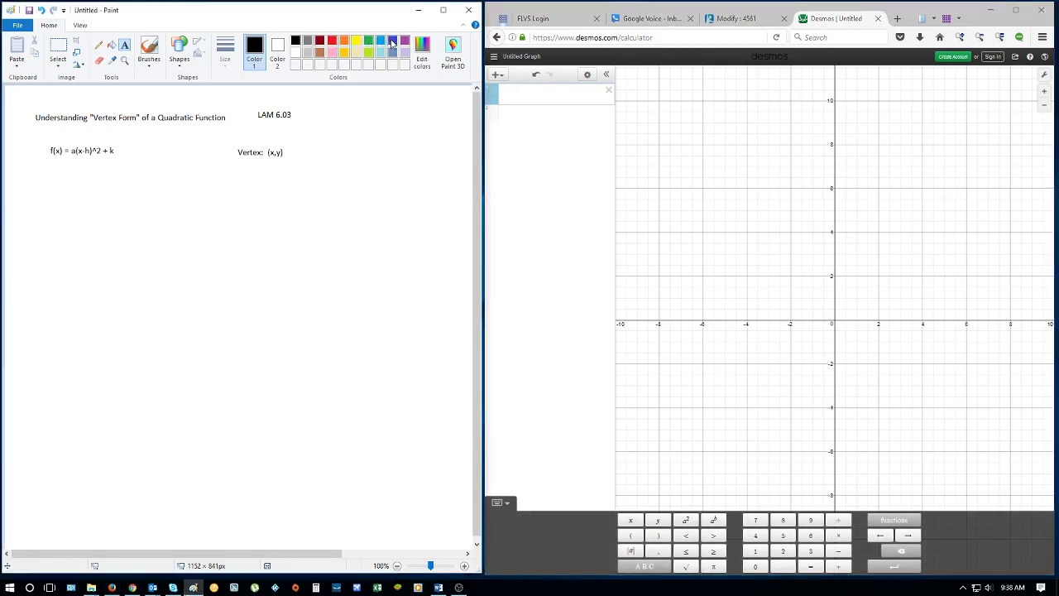
{"action": "left_click_drag", "start_coordinate": [131, 191], "coordinate": [222, 203]}
{"action": "type", "text": "g(x"}
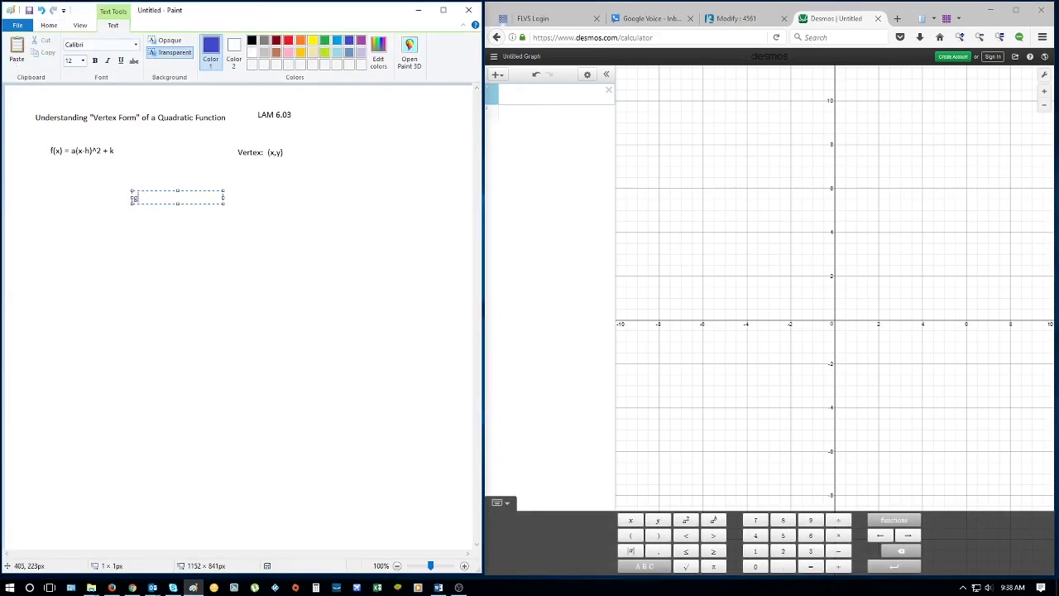
{"action": "type", "text": ")"}
{"action": "type", "text": " ="}
{"action": "type", "text": " 5"}
{"action": "type", "text": "(x-1"}
{"action": "type", "text": ")"}
{"action": "type", "text": "^2"}
{"action": "type", "text": " =3"}
{"action": "key", "text": "BackSpace"}
{"action": "key", "text": "BackSpace"}
{"action": "type", "text": "+3"}
{"action": "key", "text": "Return"}
Graph 5(x-1)^2+3 in Desmos, zoom in, and pin its vertex at (1, 3).
{"action": "left_click", "coordinate": [279, 196]}
{"action": "left_click", "coordinate": [595, 123]}
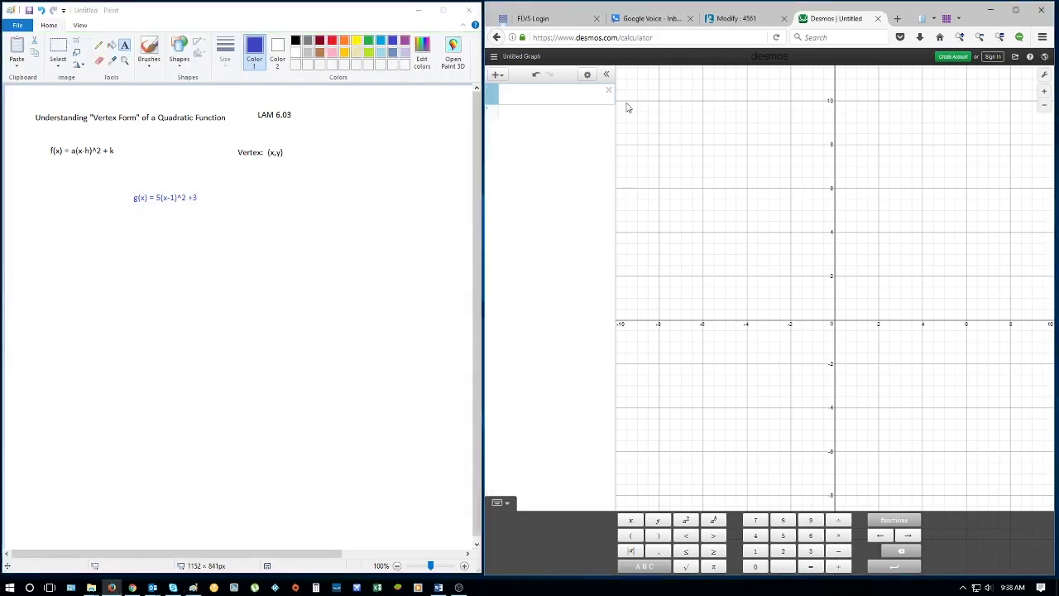
{"action": "type", "text": "5(x"}
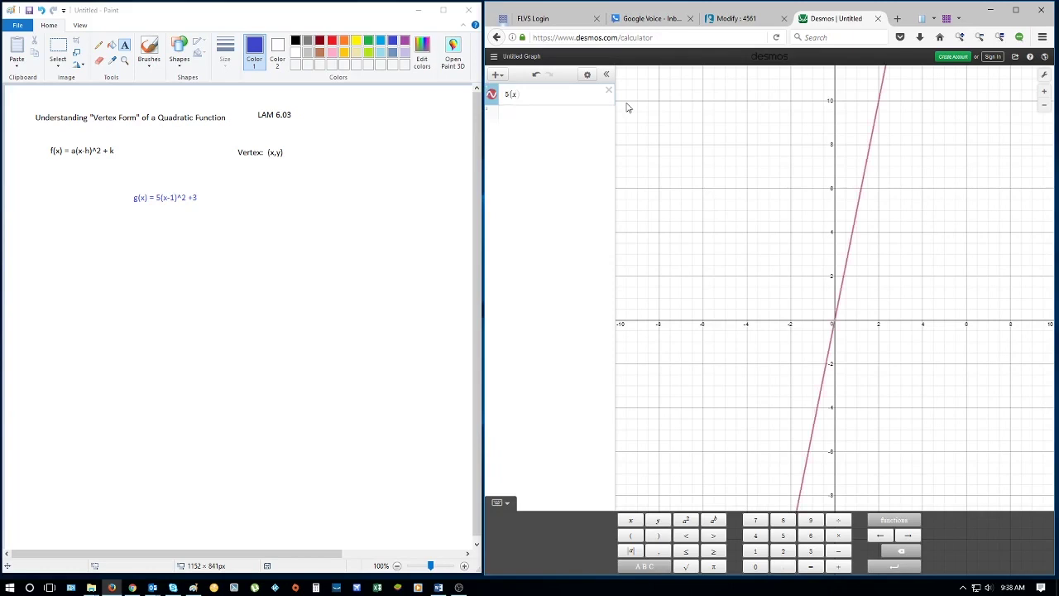
{"action": "type", "text": "-"}
{"action": "type", "text": "1)"}
{"action": "type", "text": "^2"}
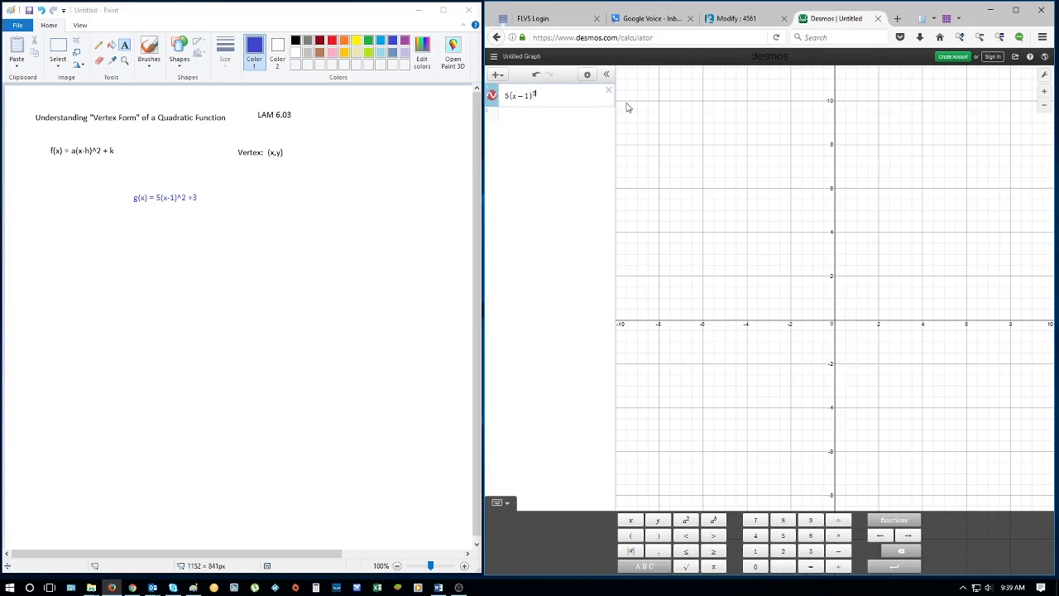
{"action": "type", "text": "-"}
{"action": "type", "text": "3"}
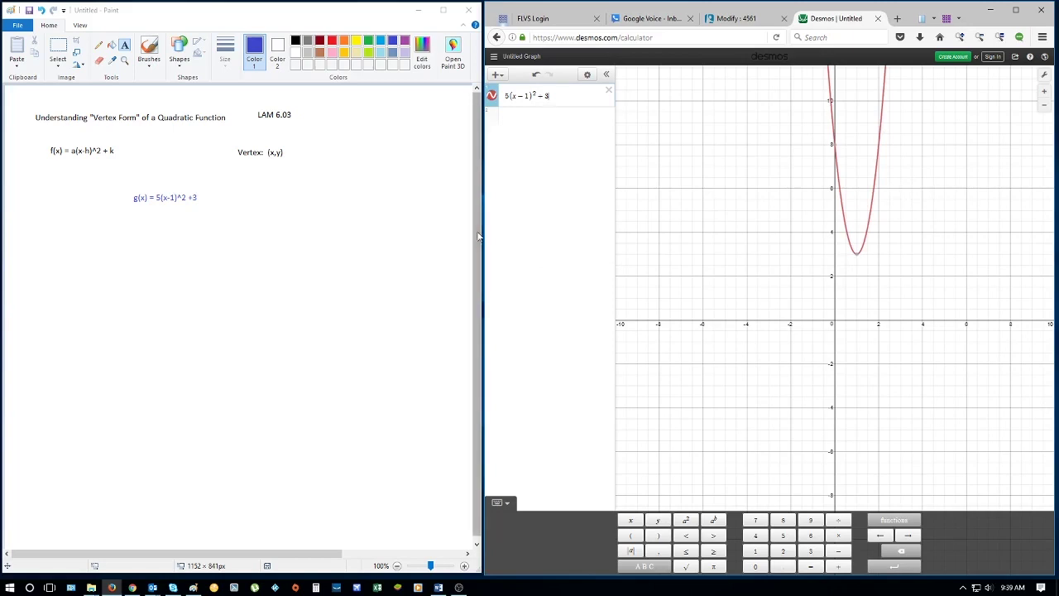
{"action": "scroll", "coordinate": [912, 267], "scroll_direction": "up", "scroll_amount": 4}
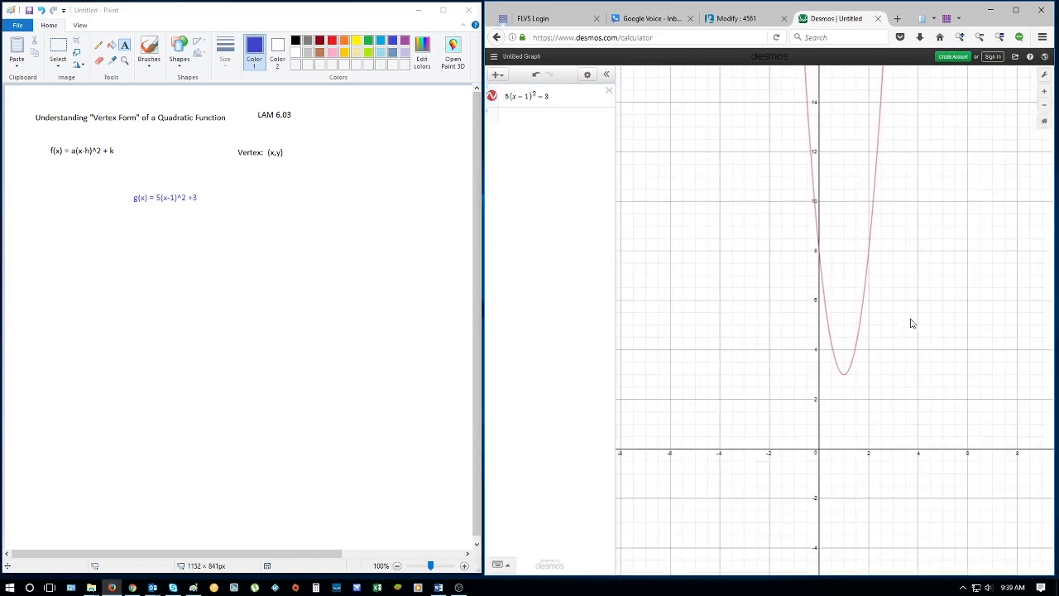
{"action": "left_click", "coordinate": [845, 380]}
{"action": "left_click", "coordinate": [844, 378]}
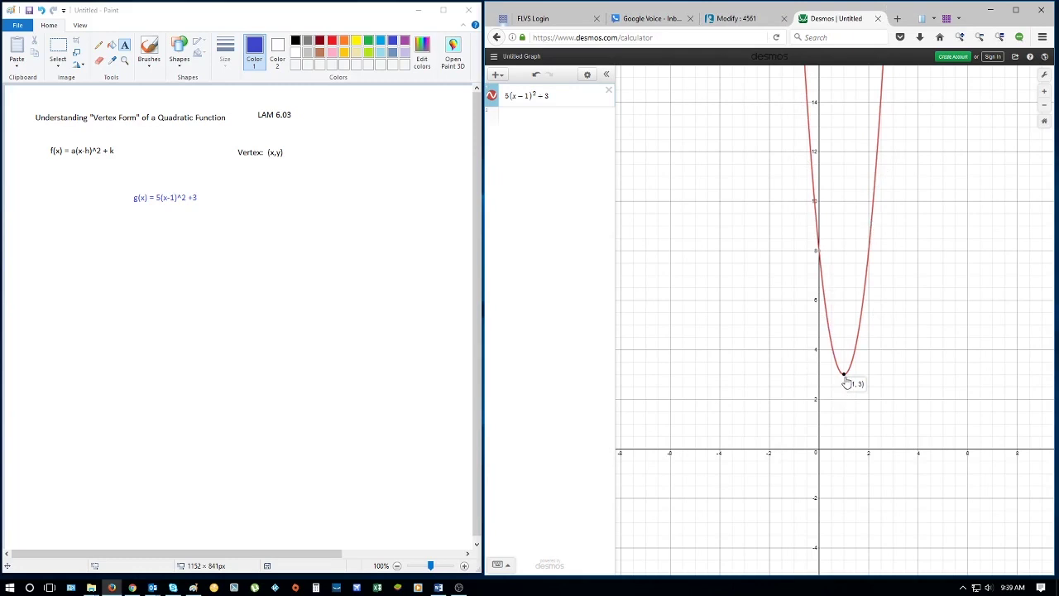
Add the indigo note 'vertex: (1,3)' beside the g(x) example, fixing its parentheses.
{"action": "left_click", "coordinate": [225, 198]}
{"action": "type", "text": "vertex"}
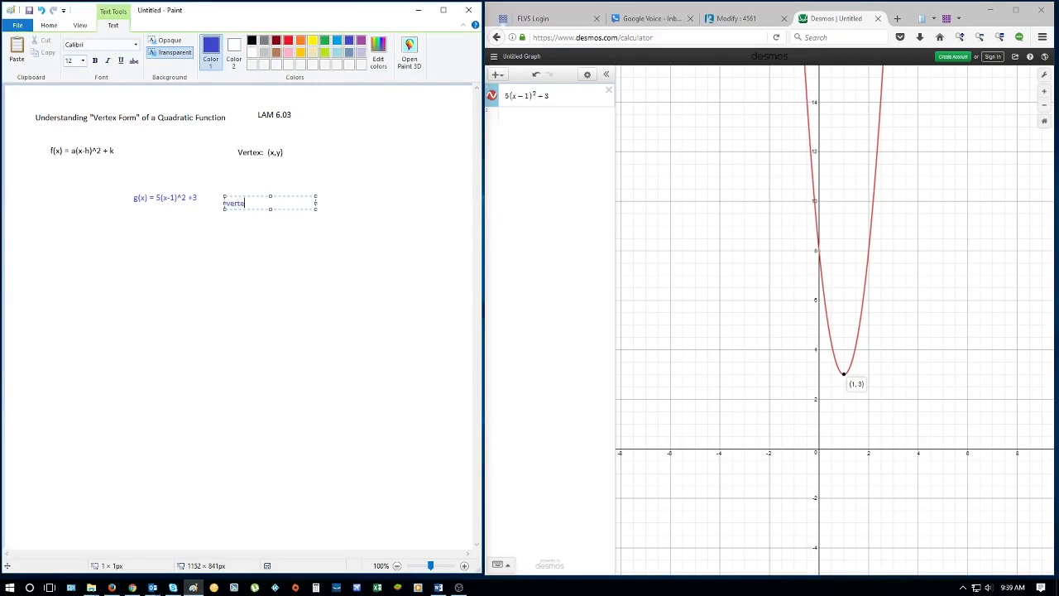
{"action": "type", "text": ":  "}
{"action": "type", "text": "1,3)"}
{"action": "key", "text": "Left"}
{"action": "key", "text": "Left"}
{"action": "key", "text": "shift+Left"}
{"action": "type", "text": "("}
{"action": "key", "text": "Return"}
{"action": "key", "text": "BackSpace"}
{"action": "left_click", "coordinate": [331, 324]}
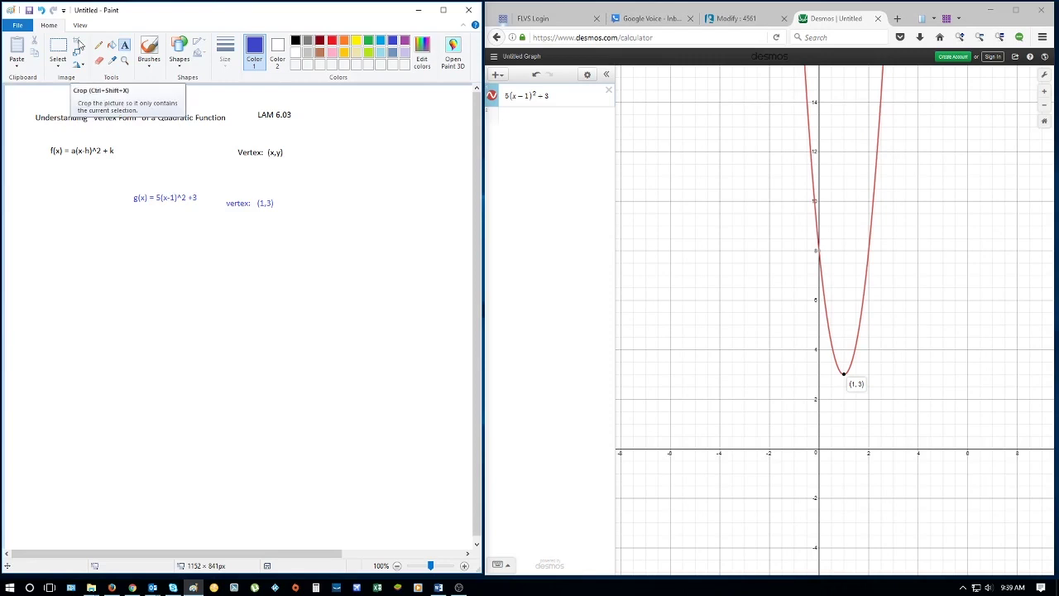
{"action": "left_click_drag", "start_coordinate": [122, 152], "coordinate": [44, 150]}
{"action": "left_click", "coordinate": [185, 190]}
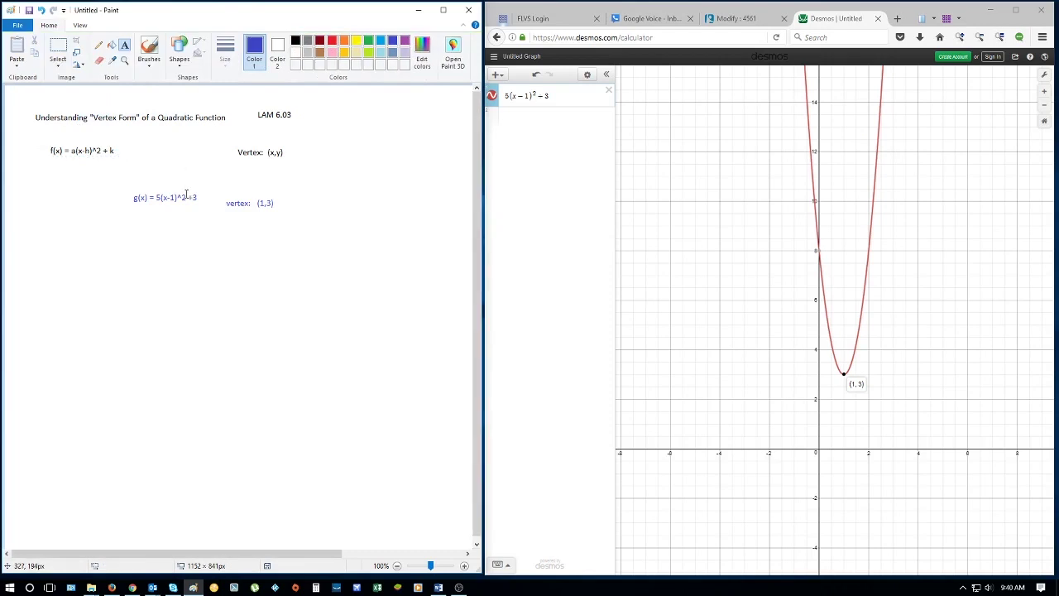